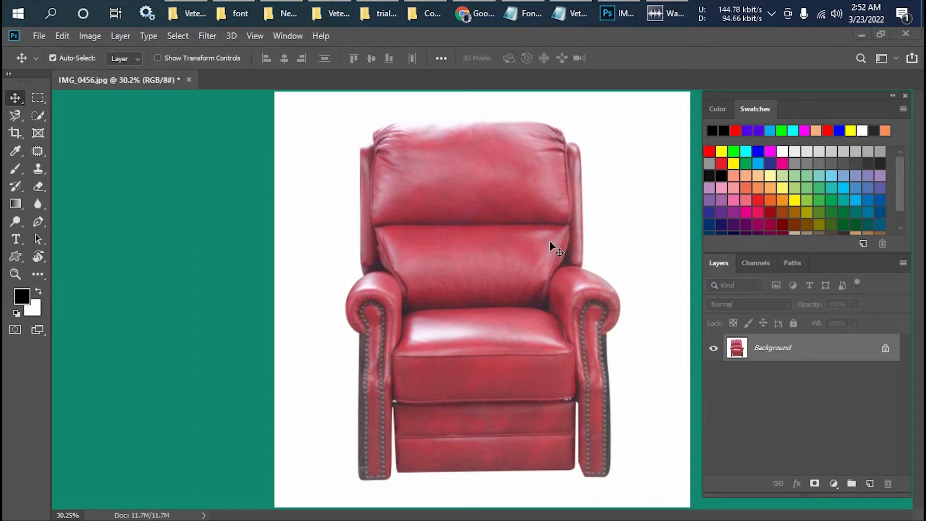
Switch to File Explorer and look through the furniture photos in the Complete FIles folder
scroll(549, 241, down, 2)
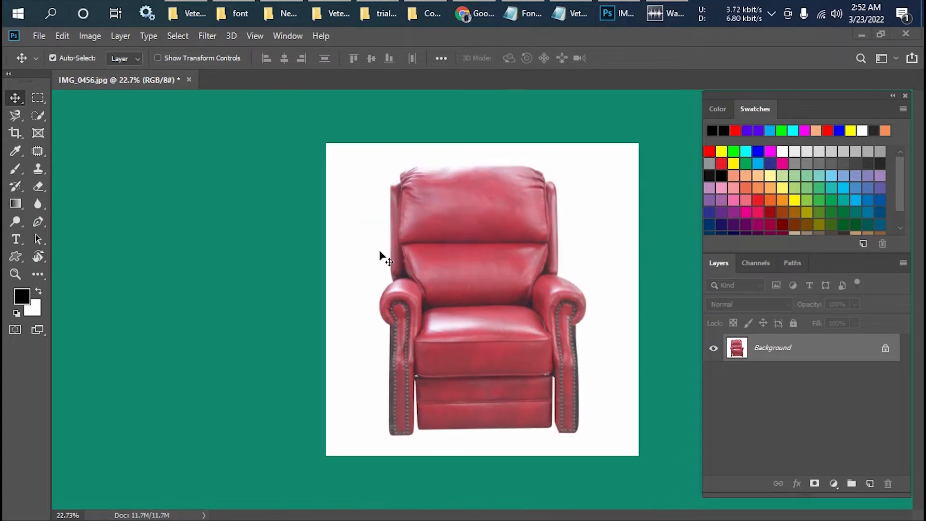
scroll(454, 261, up, 2)
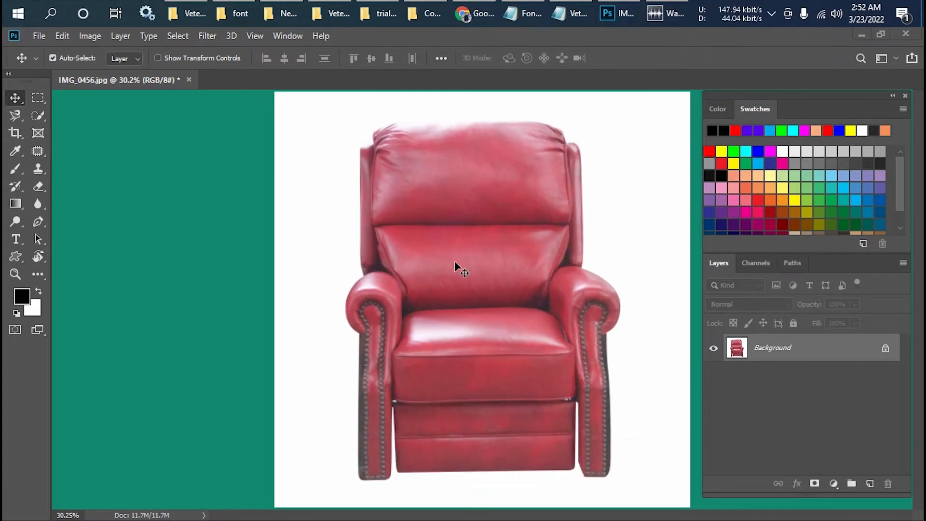
click(438, 11)
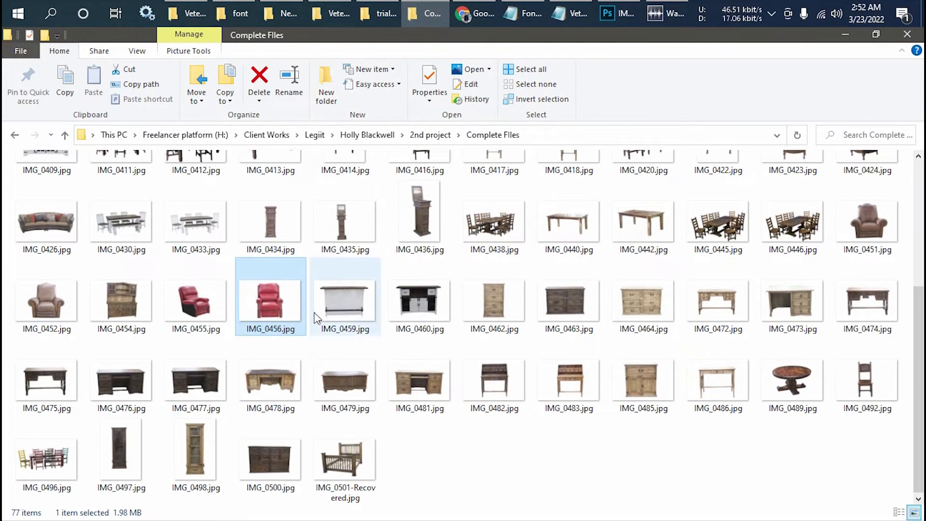
scroll(311, 310, up, 4)
scroll(311, 310, down, 3)
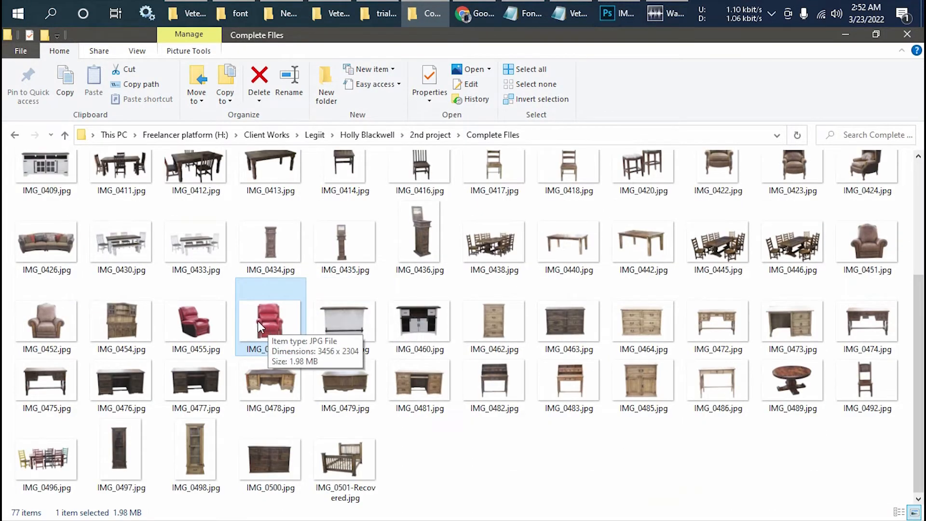
scroll(259, 333, up, 3)
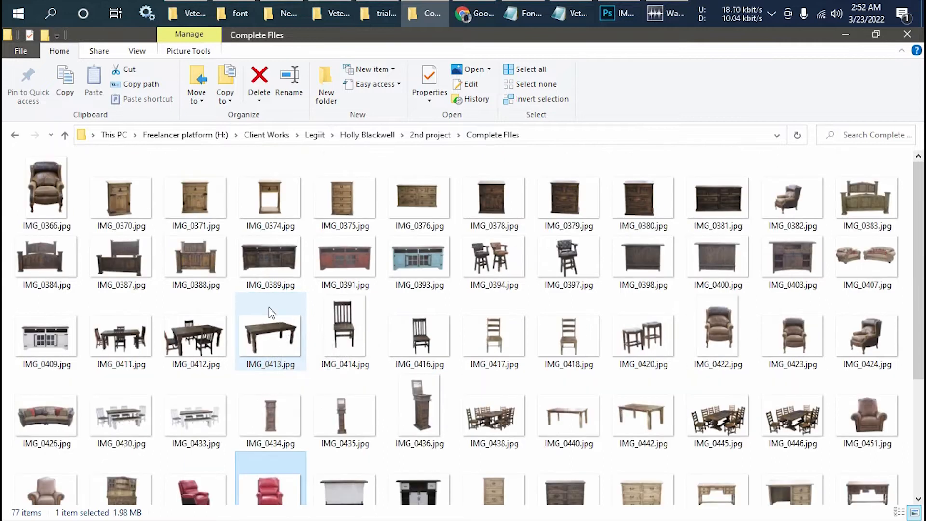
scroll(260, 333, down, 3)
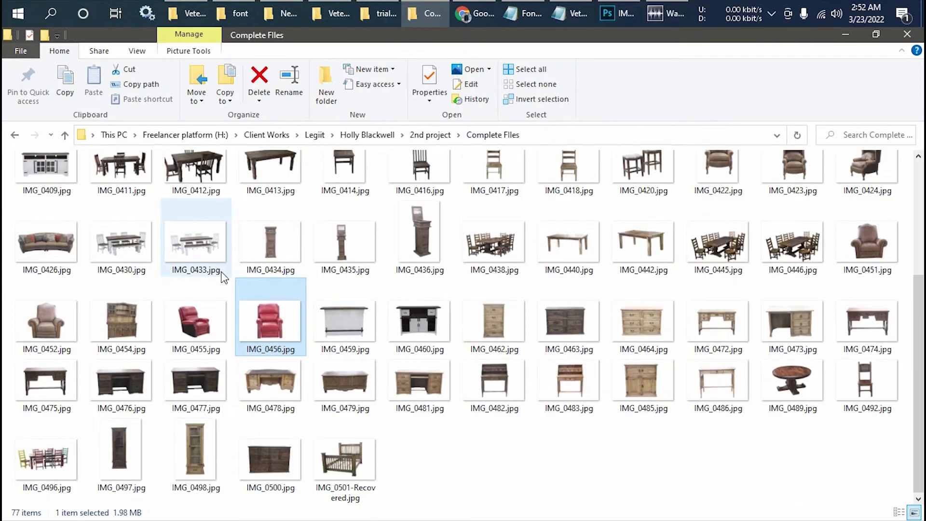
Switch back to Photoshop and set the Crop tool's width to 3000 px for the red chair image
click(608, 13)
scroll(425, 280, down, 2)
scroll(427, 285, up, 3)
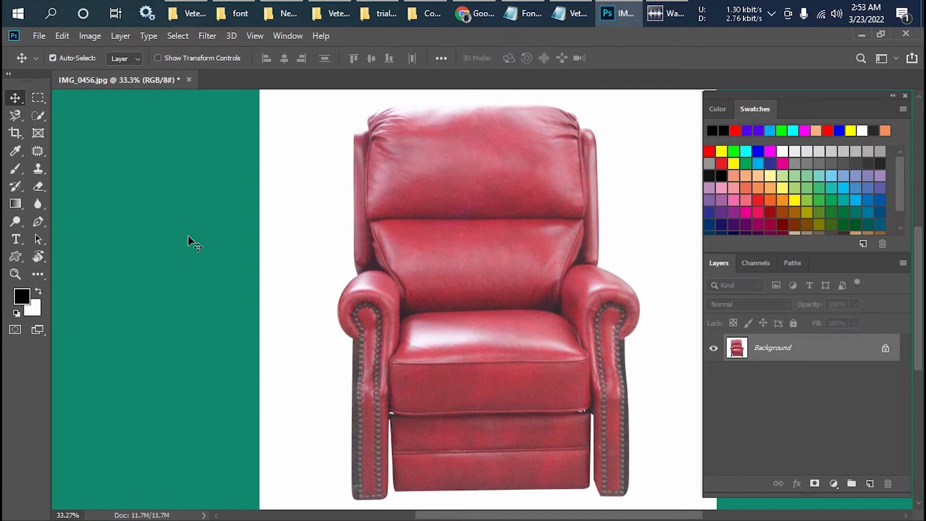
click(20, 139)
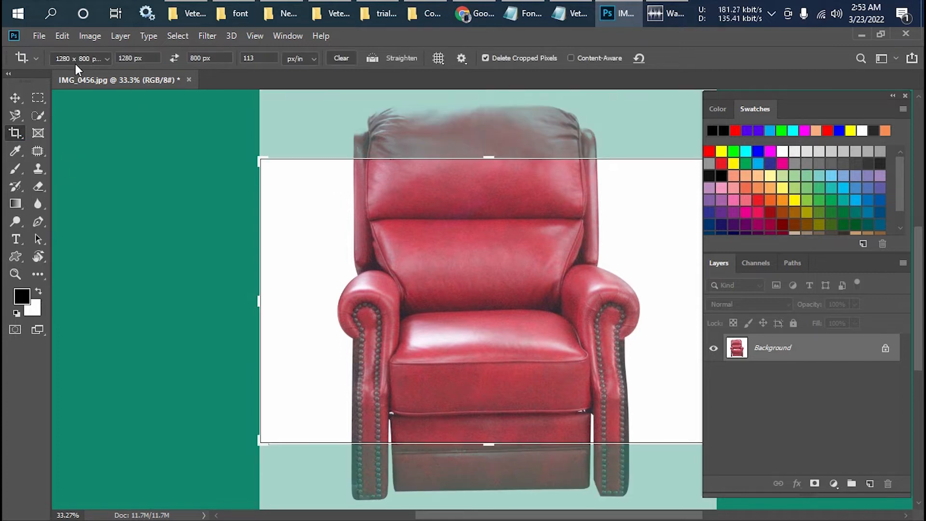
click(146, 57)
text(3000)
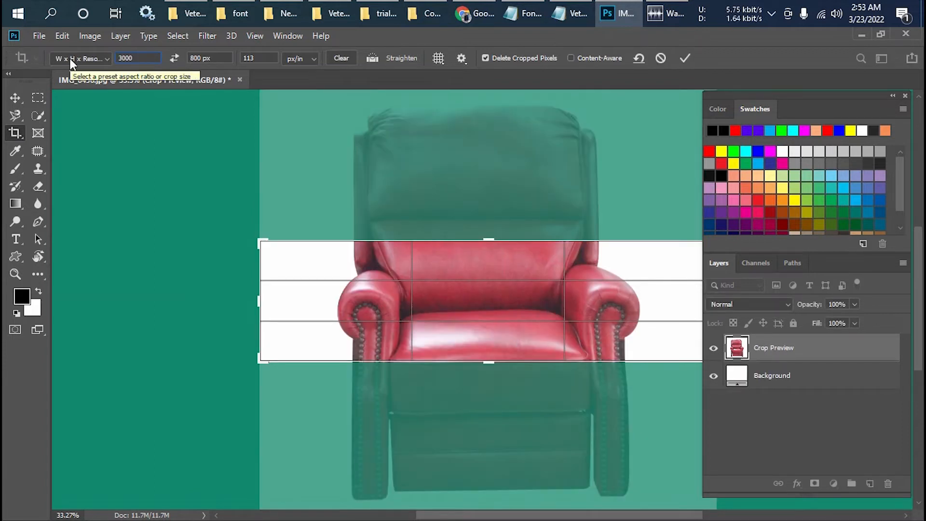
text(p)
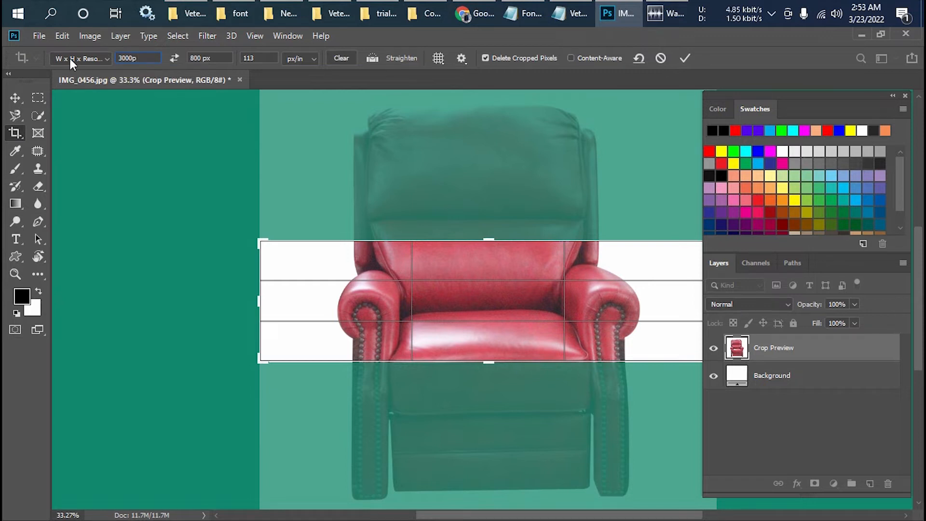
text(x)
key(Return)
key(ctrl+c)
Set the crop height to 3000 px and apply the crop to the chair image
drag(229, 59, 152, 61)
key(ctrl+v)
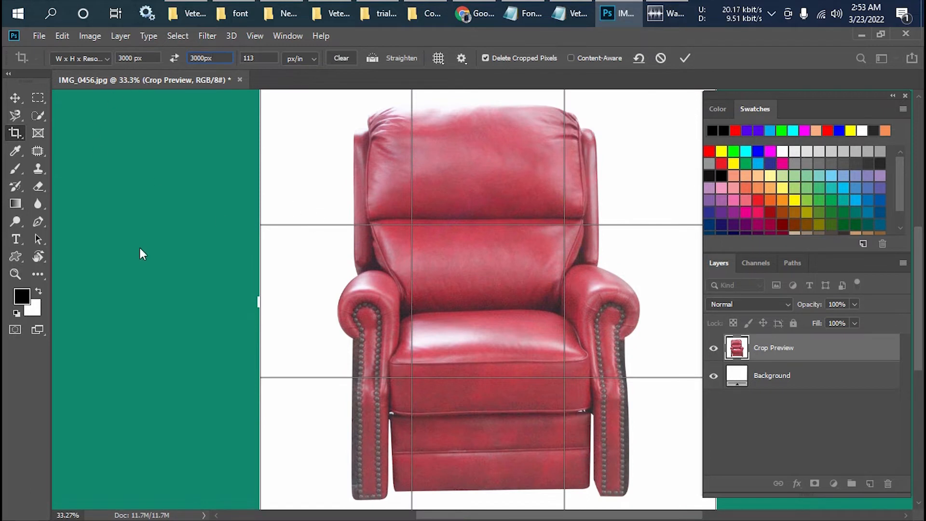
key(Return)
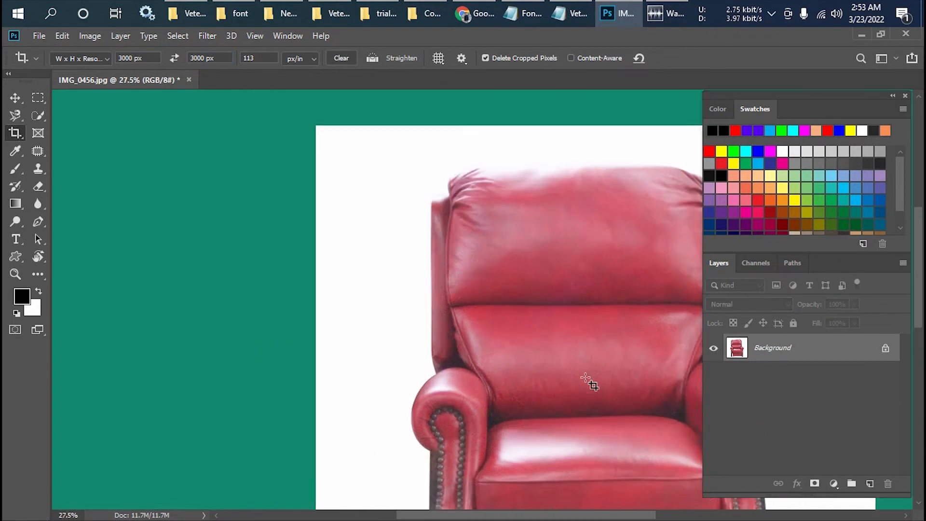
Examine the cropped chair image up close and as a whole, and leave the Crop tool for the Move tool
scroll(585, 377, down, 1)
drag(601, 378, 368, 292)
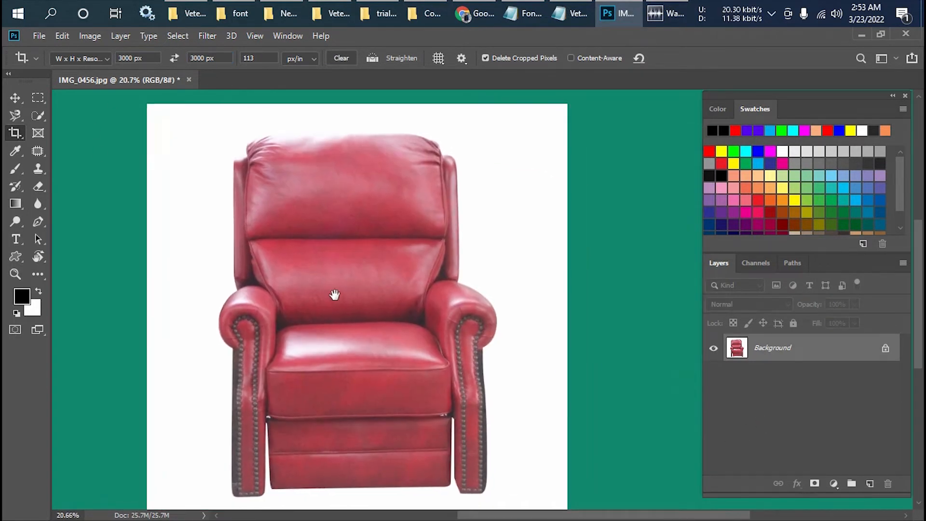
scroll(340, 301, down, 1)
scroll(341, 303, up, 1)
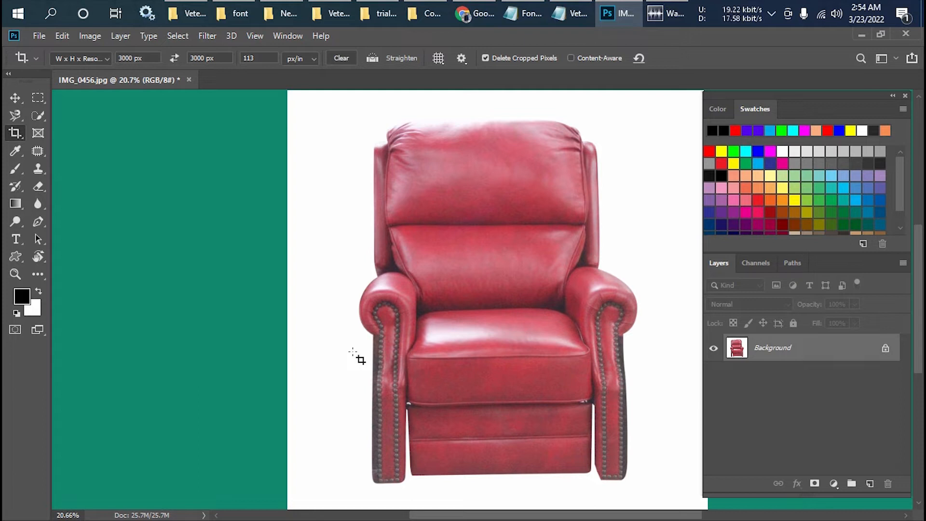
scroll(345, 310, down, 1)
scroll(340, 303, up, 1)
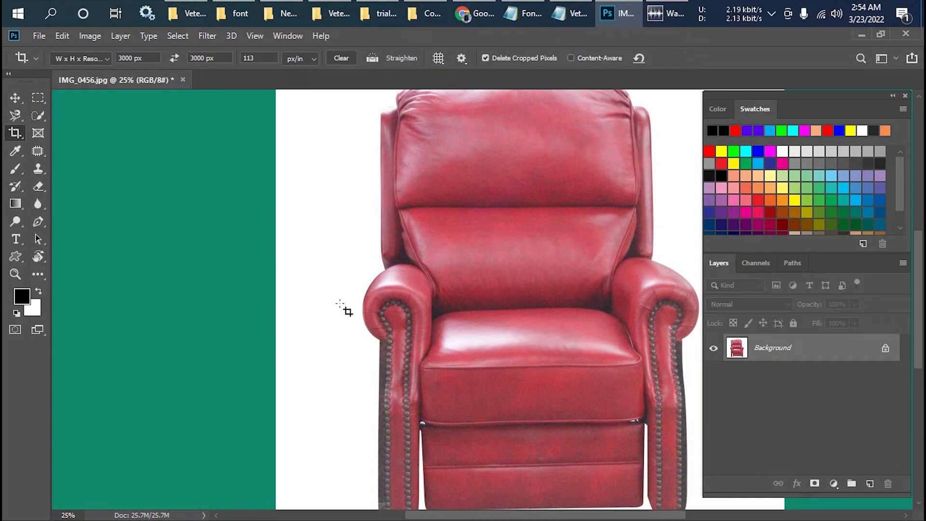
scroll(345, 309, down, 3)
scroll(345, 308, up, 3)
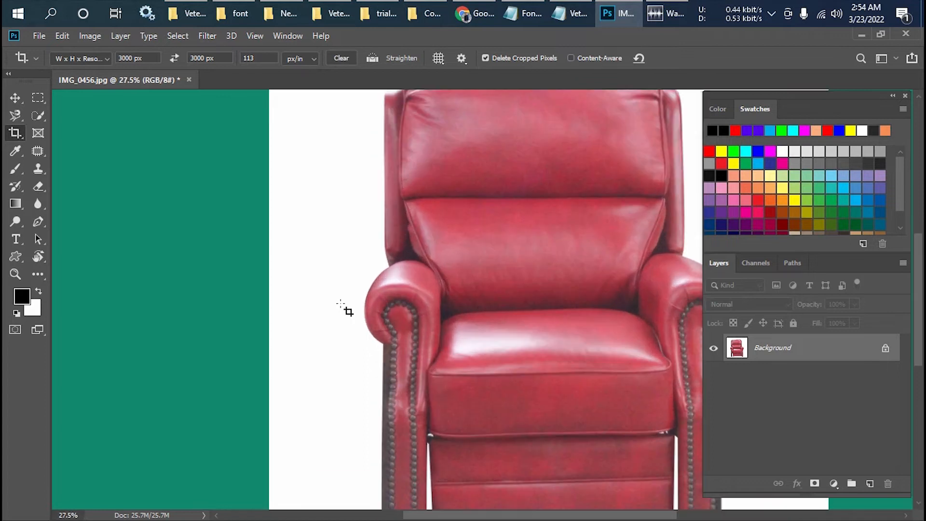
scroll(344, 308, down, 2)
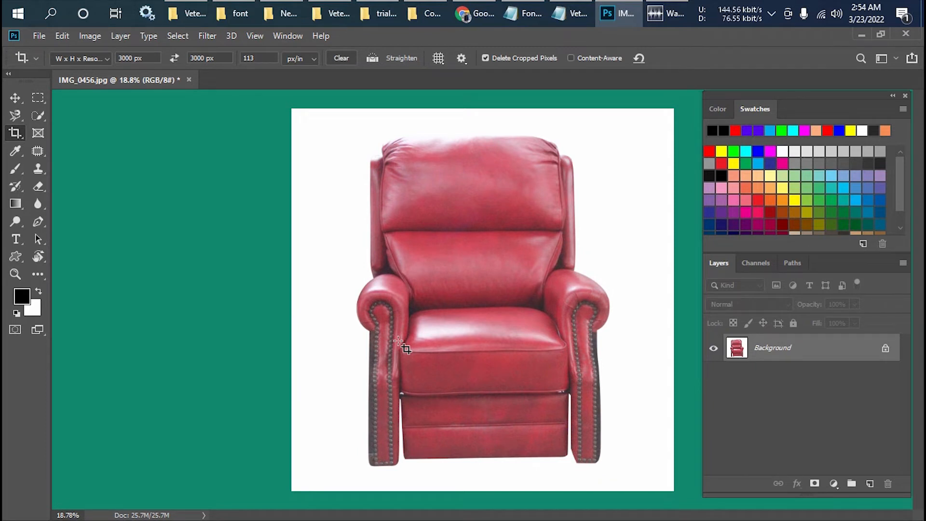
click(15, 98)
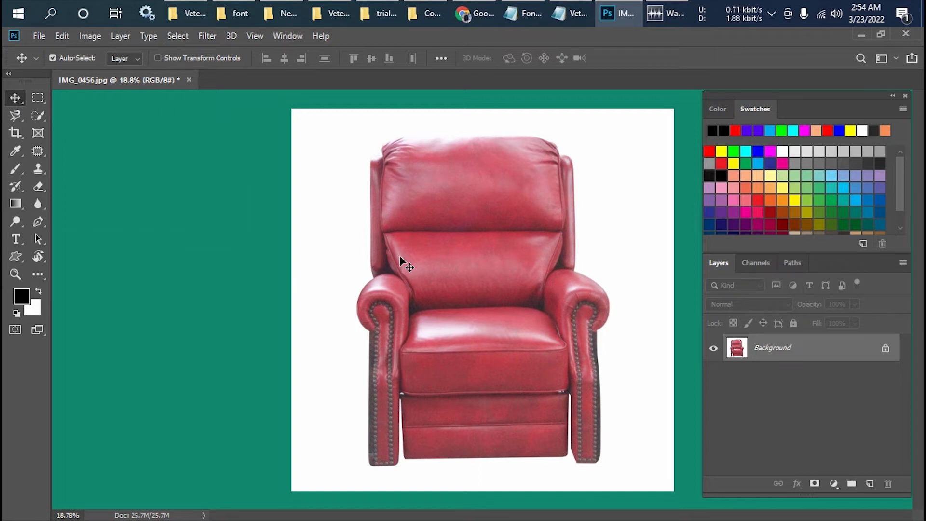
scroll(399, 256, up, 1)
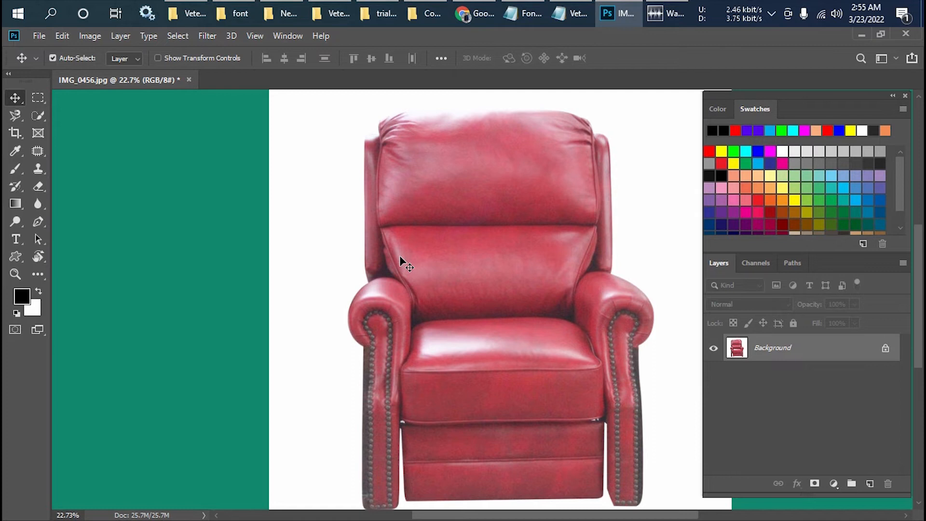
scroll(400, 257, down, 2)
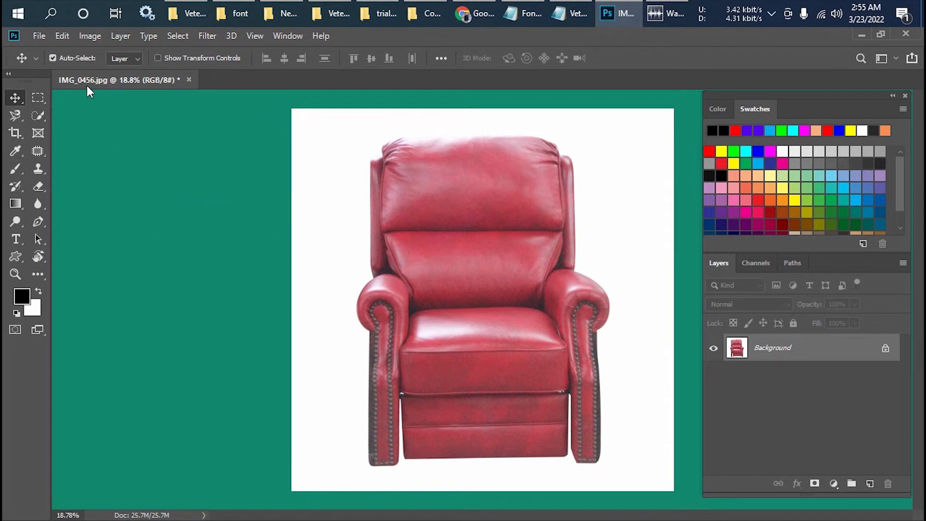
Review the Crop tool's available ratio and size presets, and return to the Move tool
click(17, 132)
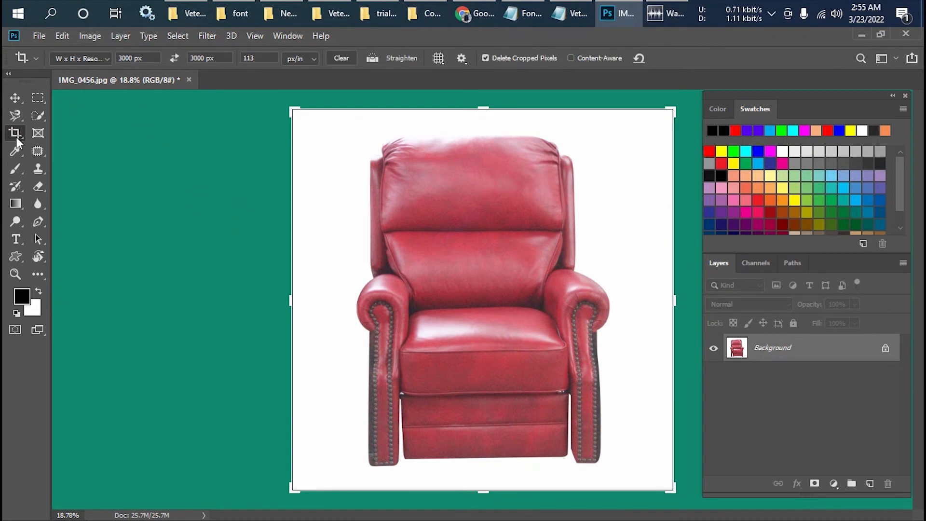
click(107, 59)
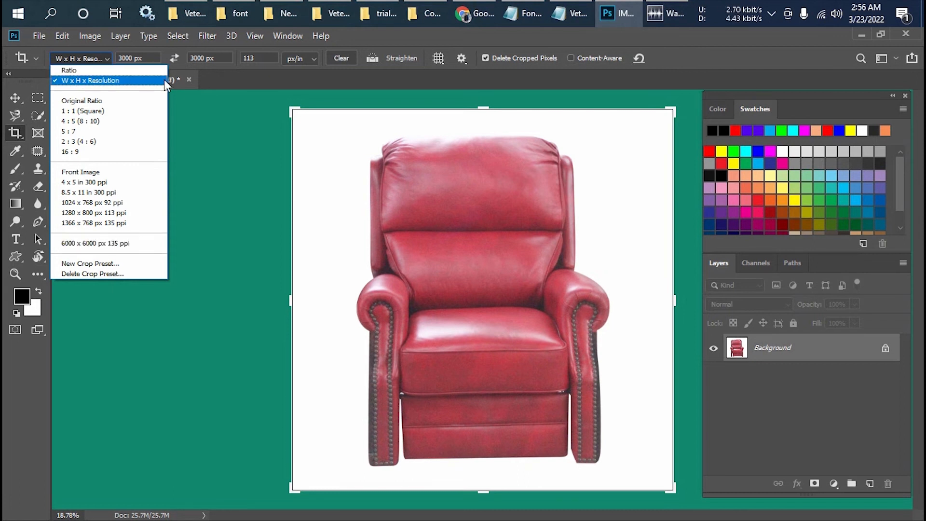
click(213, 80)
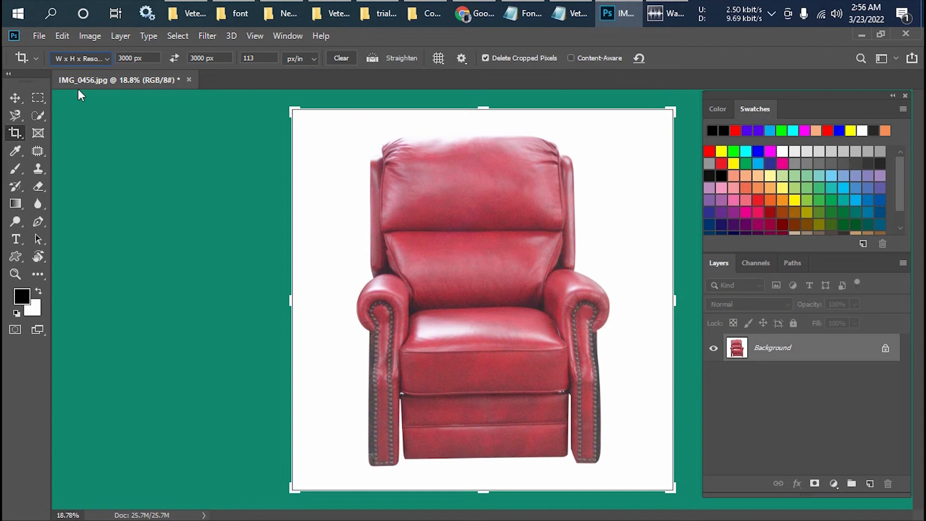
click(16, 99)
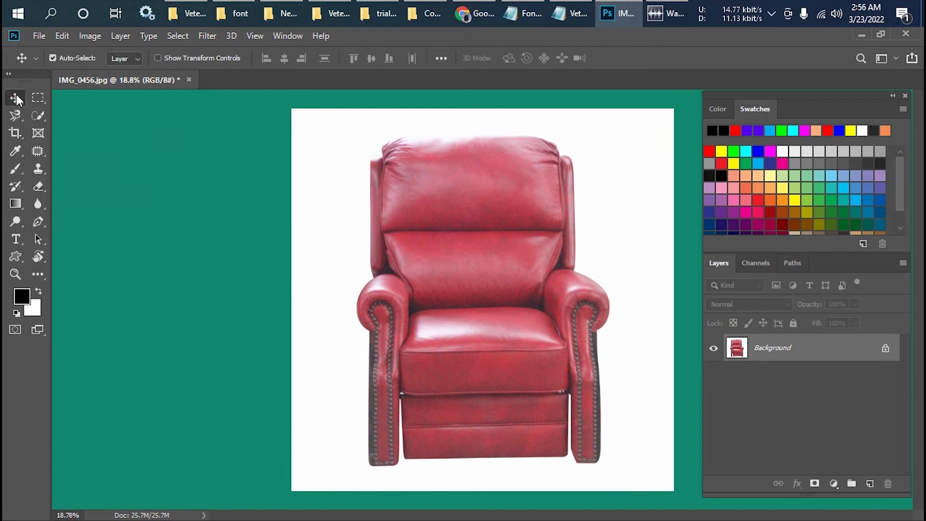
scroll(418, 313, up, 1)
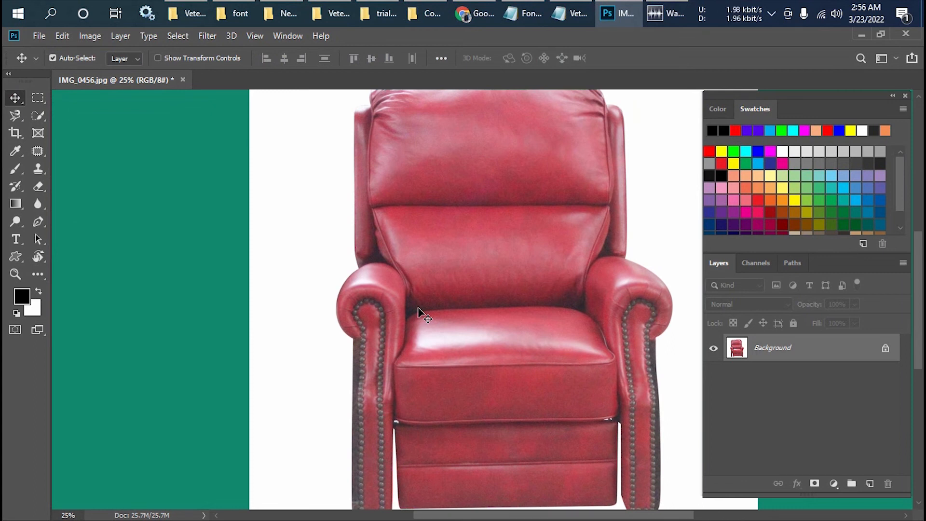
scroll(419, 309, down, 2)
scroll(418, 309, up, 2)
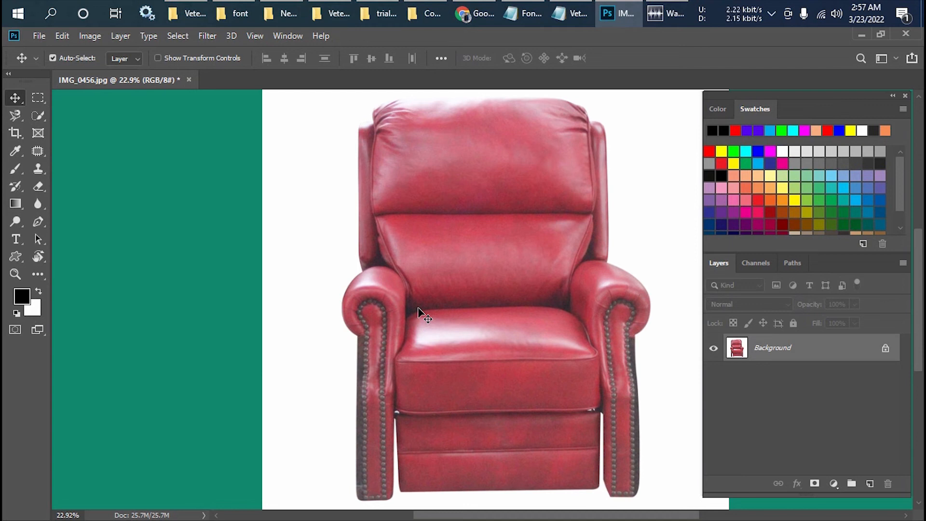
scroll(419, 312, down, 1)
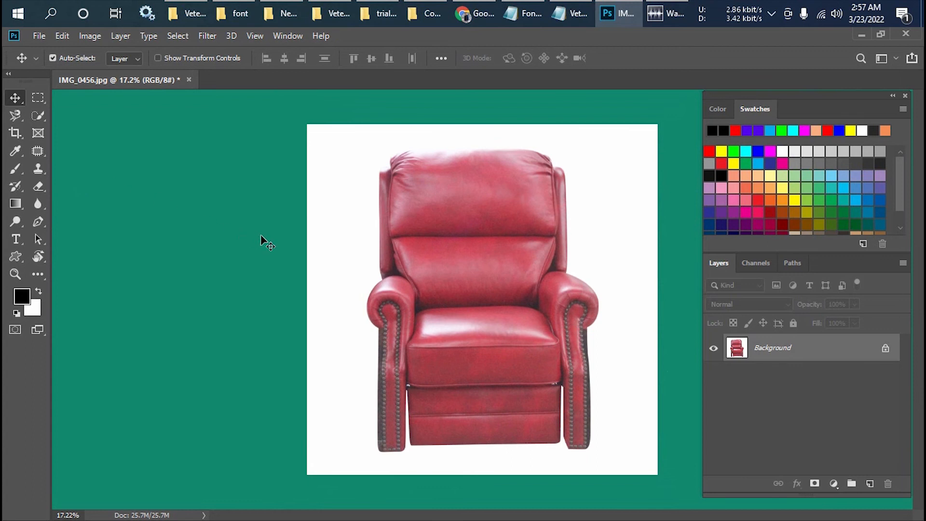
scroll(337, 262, up, 1)
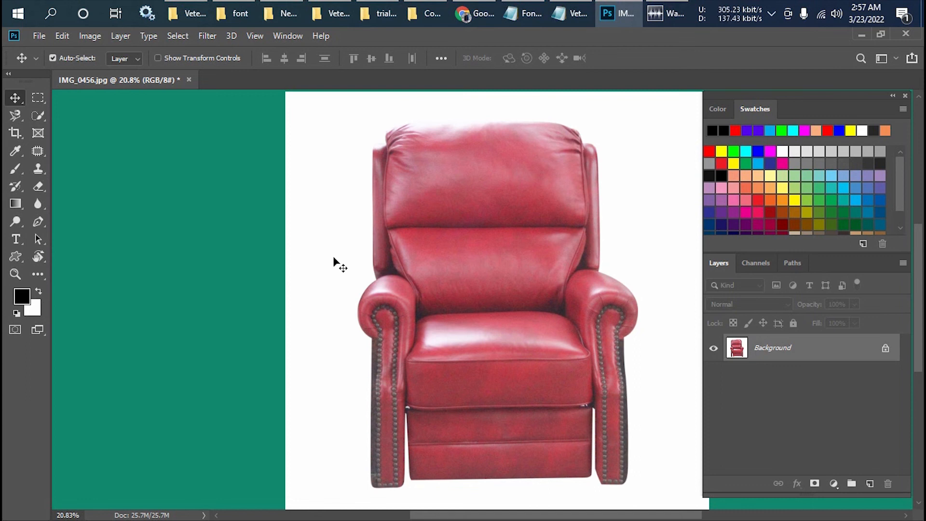
scroll(333, 257, up, 1)
scroll(333, 257, down, 1)
scroll(333, 262, down, 1)
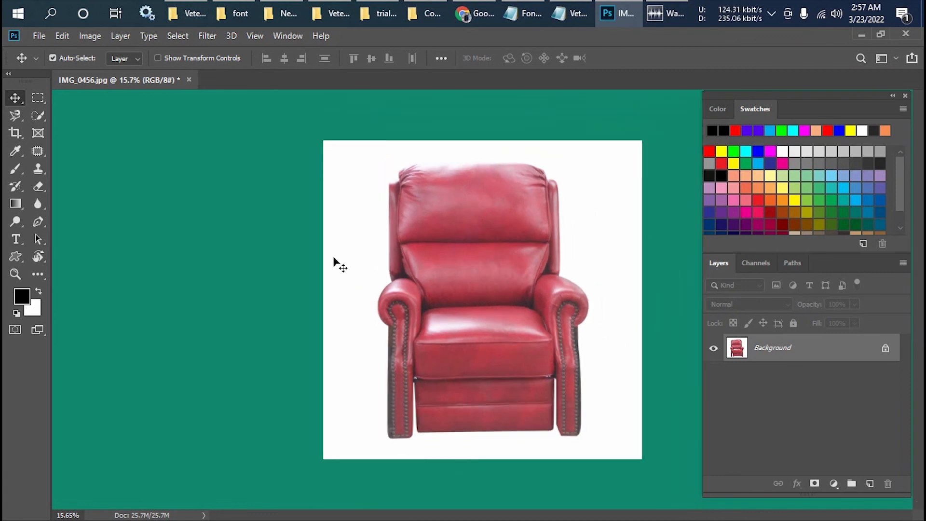
scroll(462, 264, up, 1)
scroll(456, 261, up, 1)
drag(455, 263, 280, 257)
scroll(252, 242, down, 1)
scroll(252, 241, up, 1)
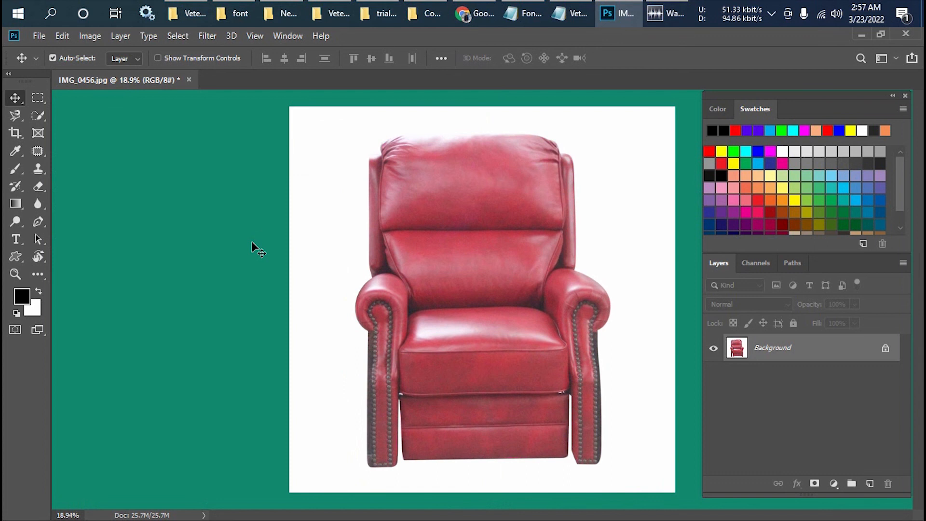